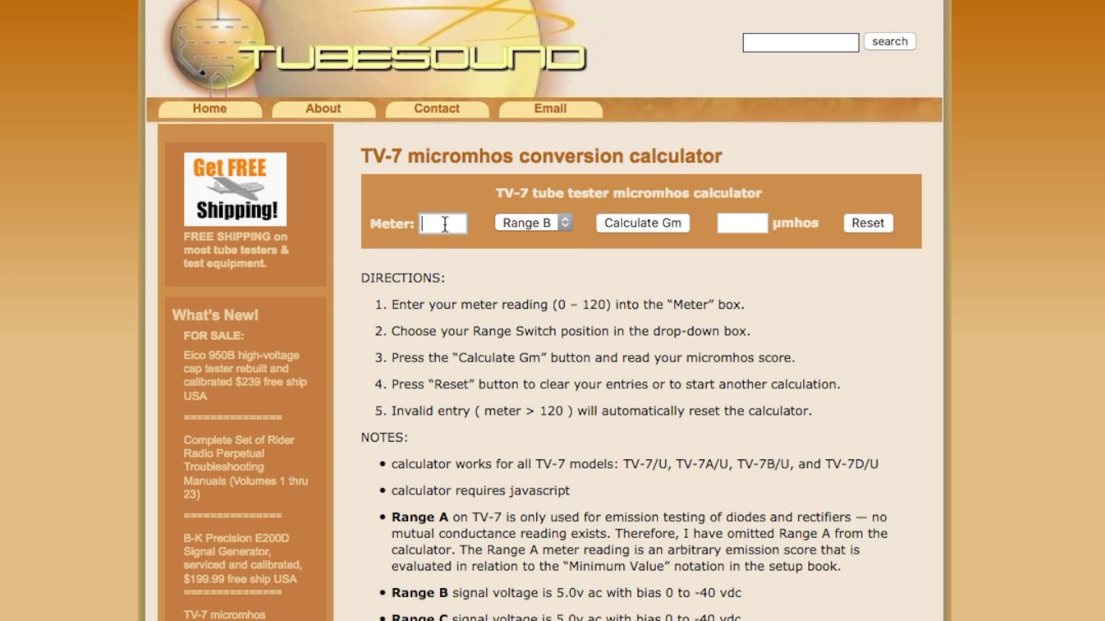
{"action": "type", "text": "39"}
- Convert meter reading 39 on Range D to micromhos, giving 4875 µmhos
{"action": "left_click", "coordinate": [519, 224]}
{"action": "left_click", "coordinate": [524, 271]}
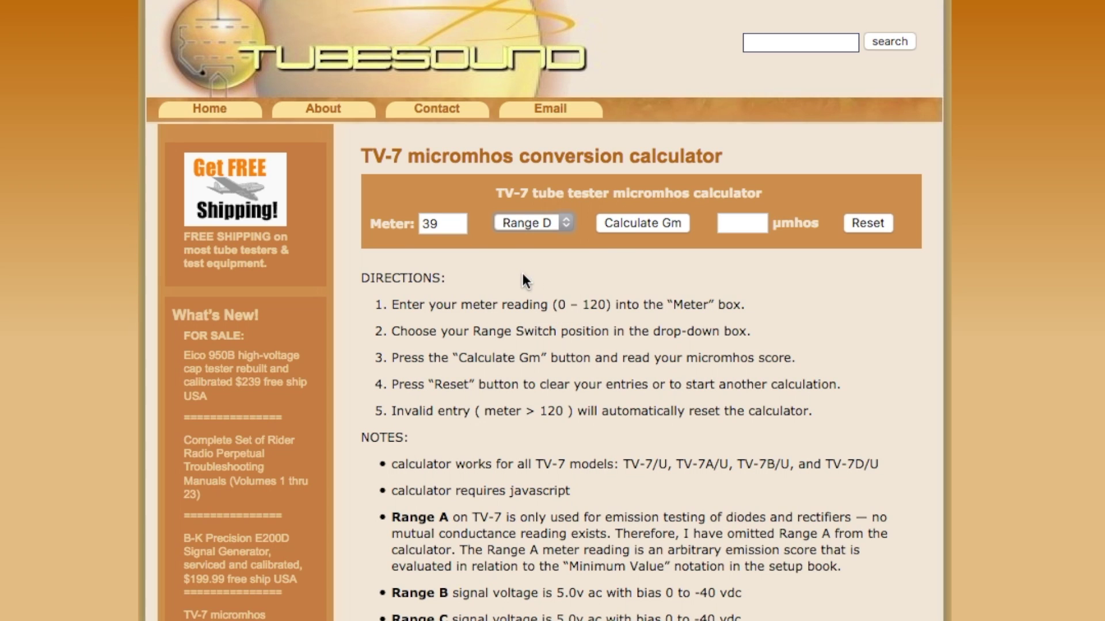
{"action": "left_click", "coordinate": [620, 229]}
{"action": "left_click_drag", "start_coordinate": [751, 223], "coordinate": [697, 252]}
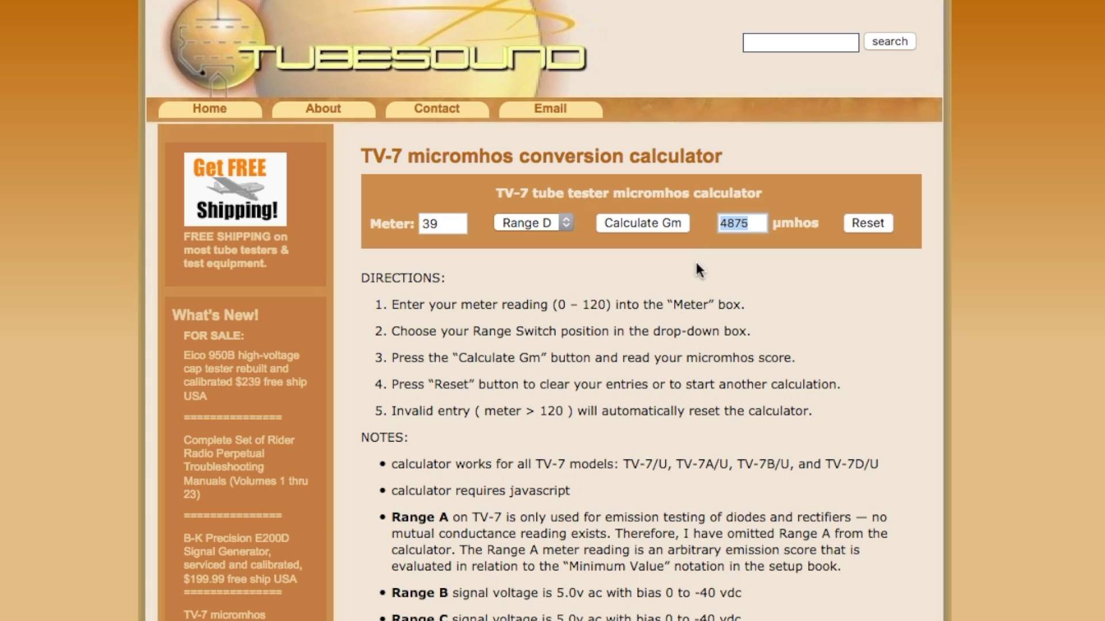
- Change the meter reading to 41 and recalculate on Range D, giving 5125 µmhos
{"action": "left_click", "coordinate": [448, 223]}
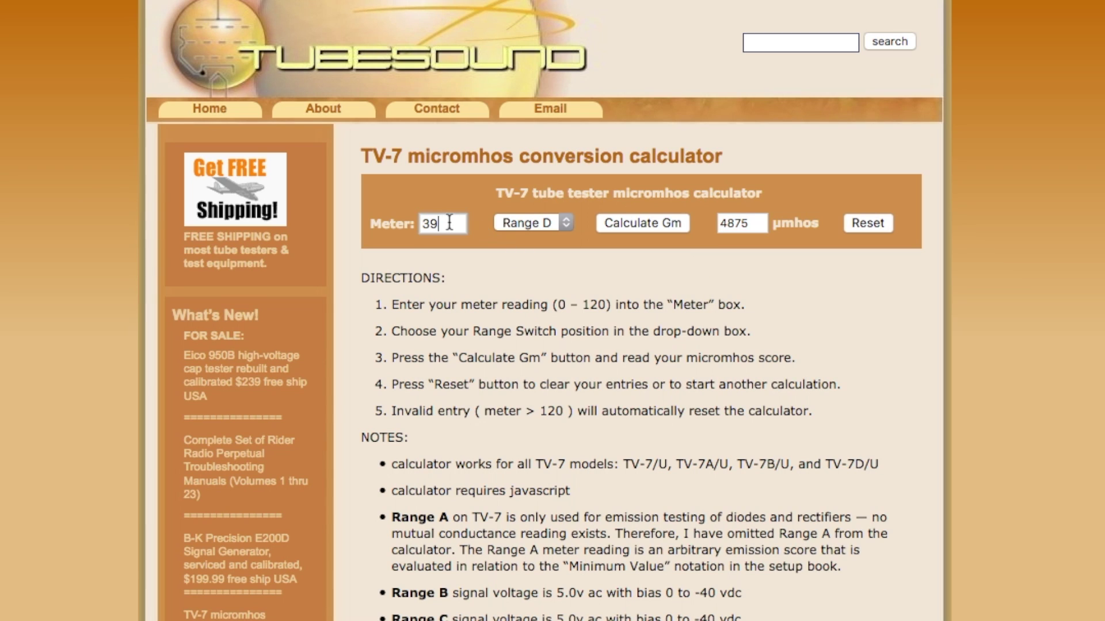
{"action": "type", "text": "0"}
{"action": "type", "text": "41"}
{"action": "left_click", "coordinate": [548, 223]}
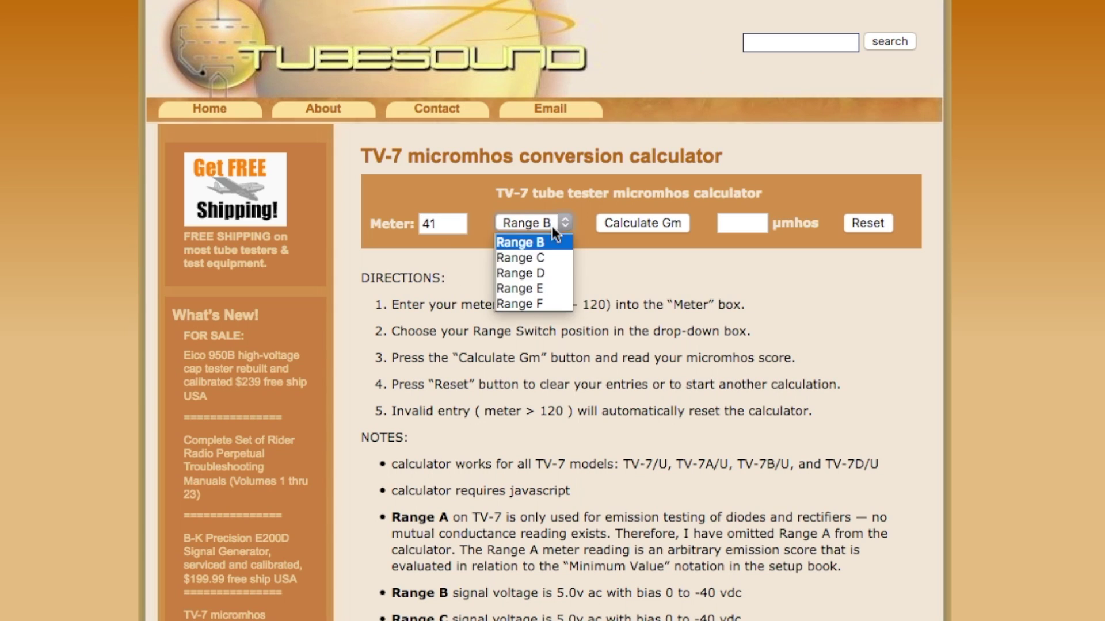
{"action": "left_click", "coordinate": [529, 273]}
{"action": "left_click", "coordinate": [669, 224]}
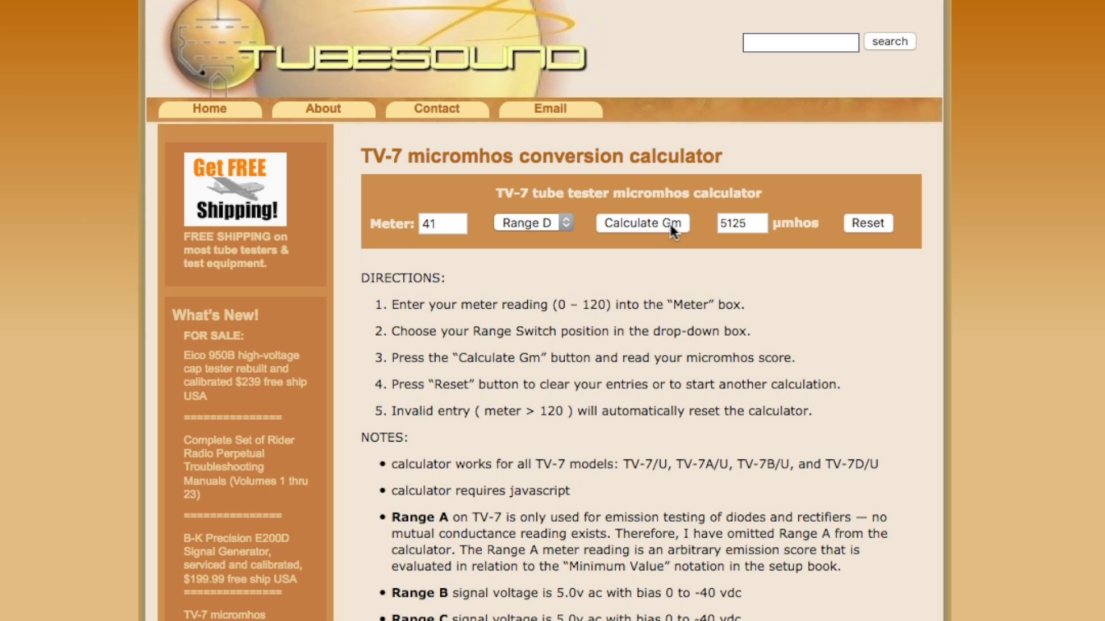
{"action": "left_click_drag", "start_coordinate": [748, 224], "coordinate": [725, 240]}
{"action": "left_click", "coordinate": [748, 265]}
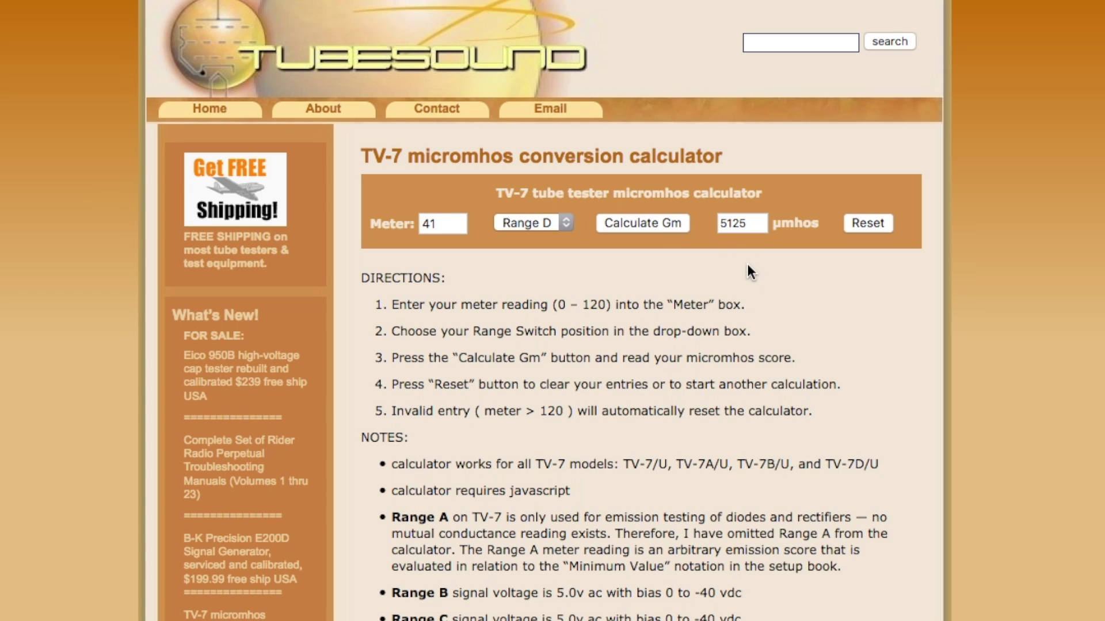